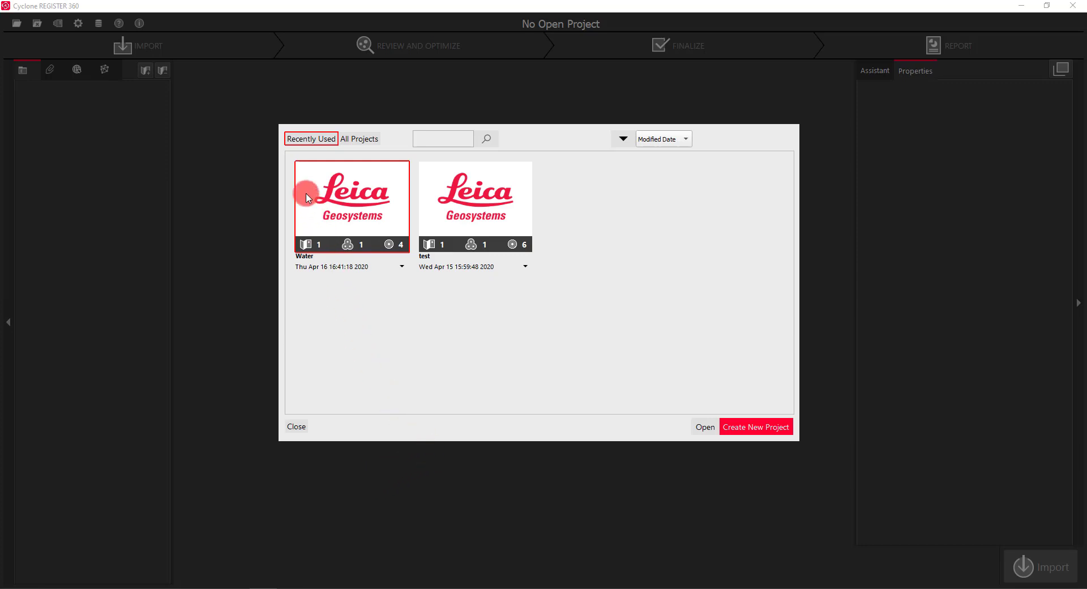
# Show all saved projects and search them for 'Garage'.
pyautogui.click(360, 142)
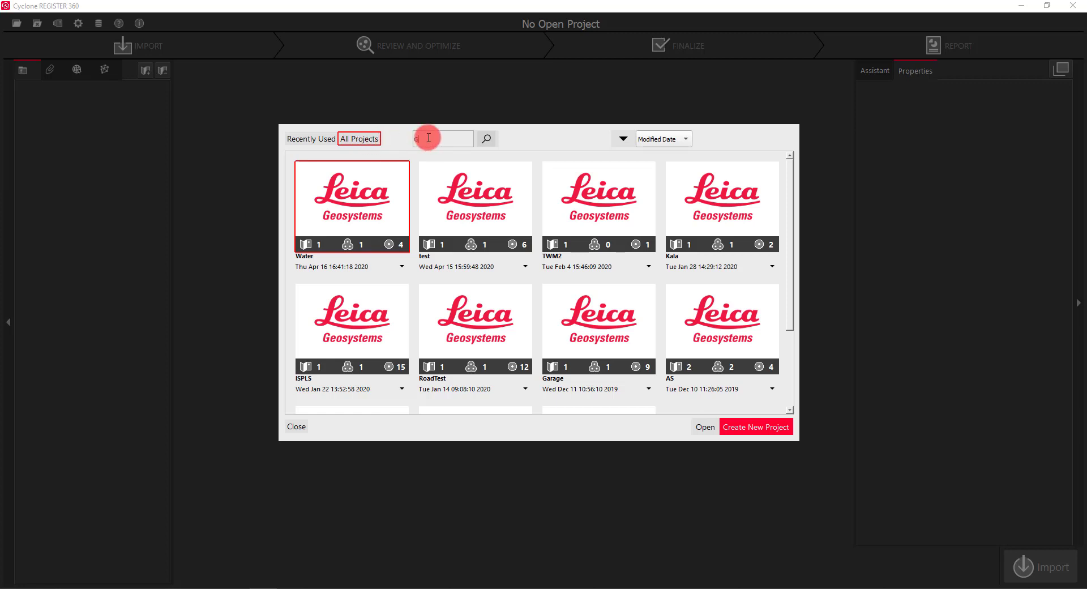
pyautogui.write('Garage')
pyautogui.click(486, 139)
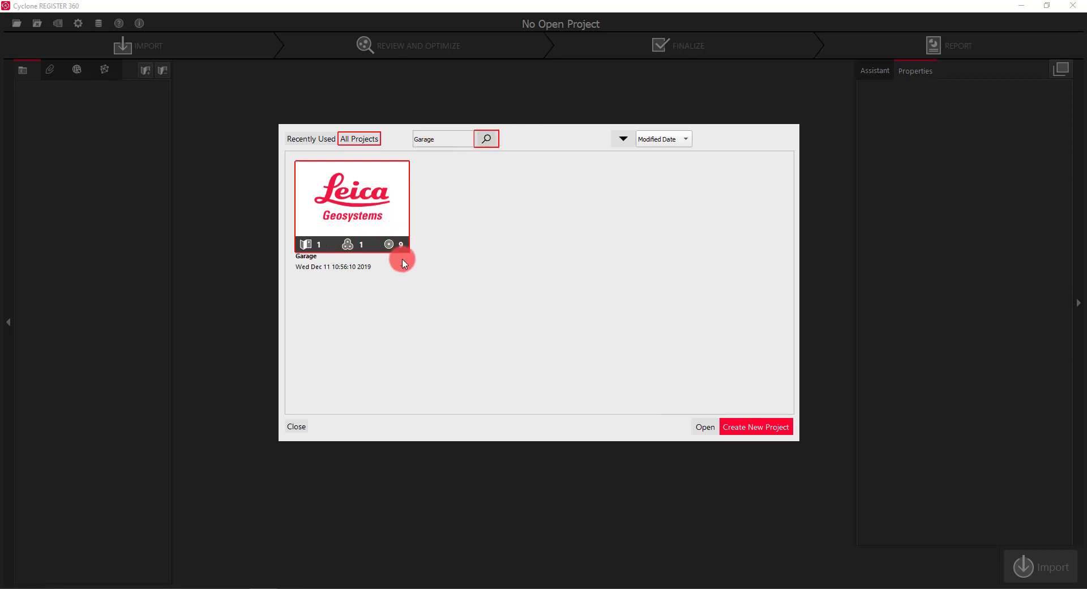
pyautogui.click(313, 140)
pyautogui.click(348, 138)
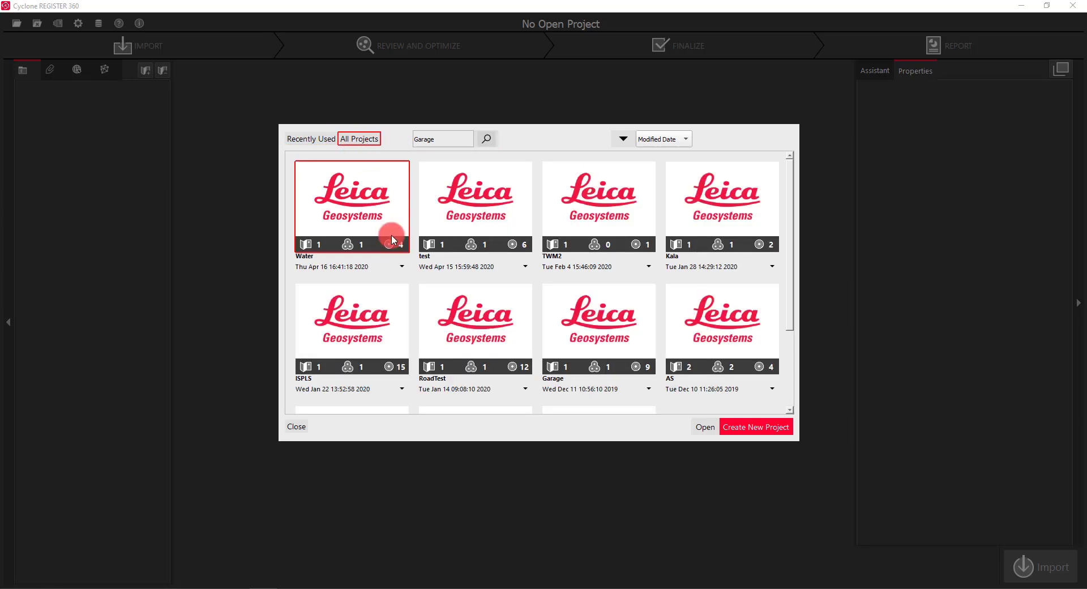
# Expand the Water and Garage version lists and choose the Garage_1 version.
pyautogui.click(400, 270)
pyautogui.click(649, 389)
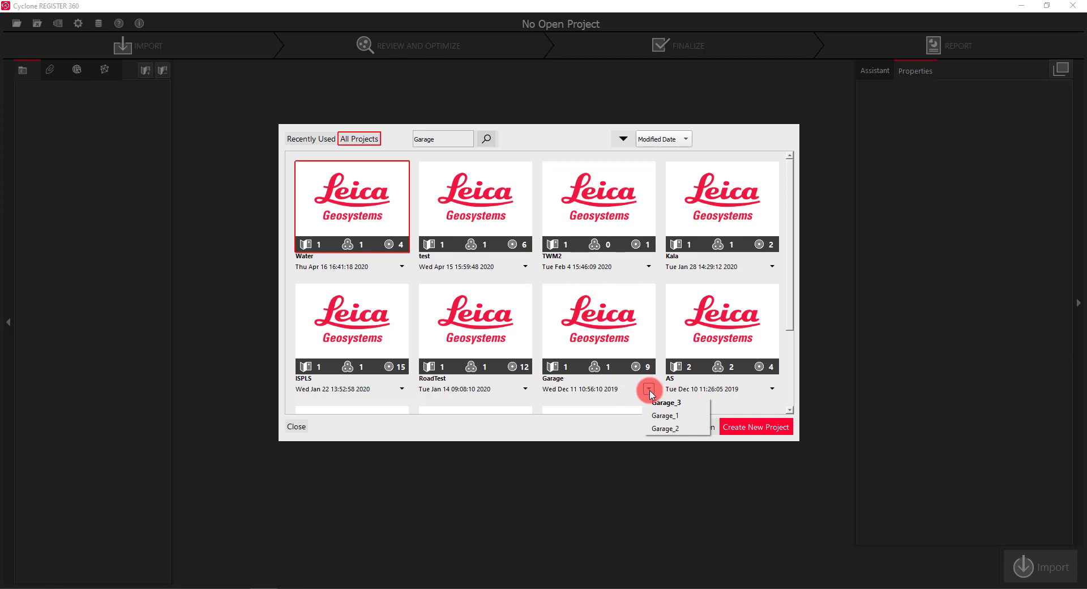
pyautogui.click(669, 420)
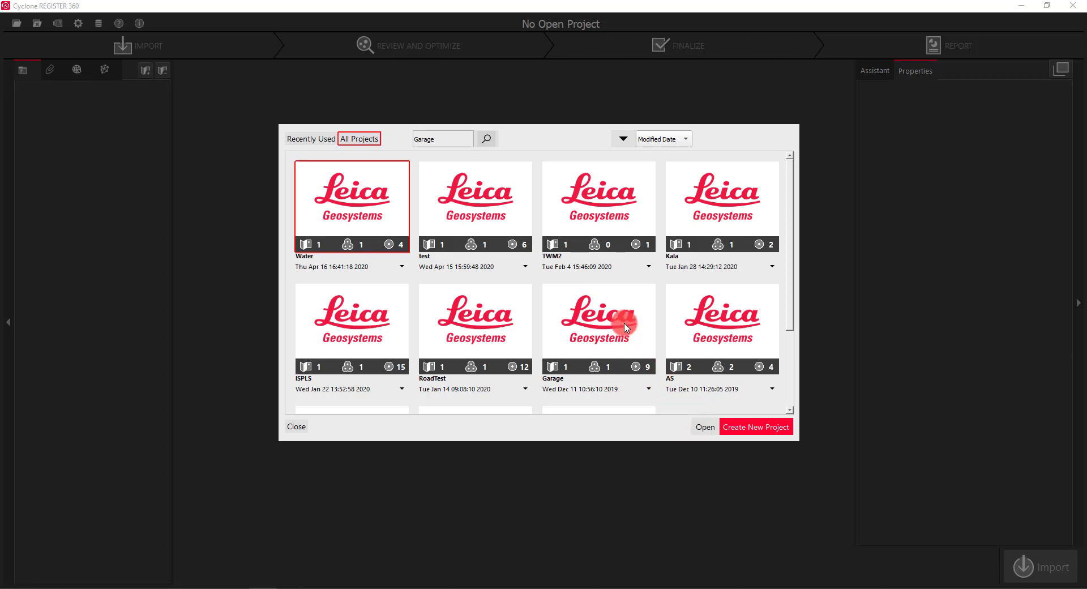
# Create a new project named 'Intersection'.
pyautogui.click(734, 428)
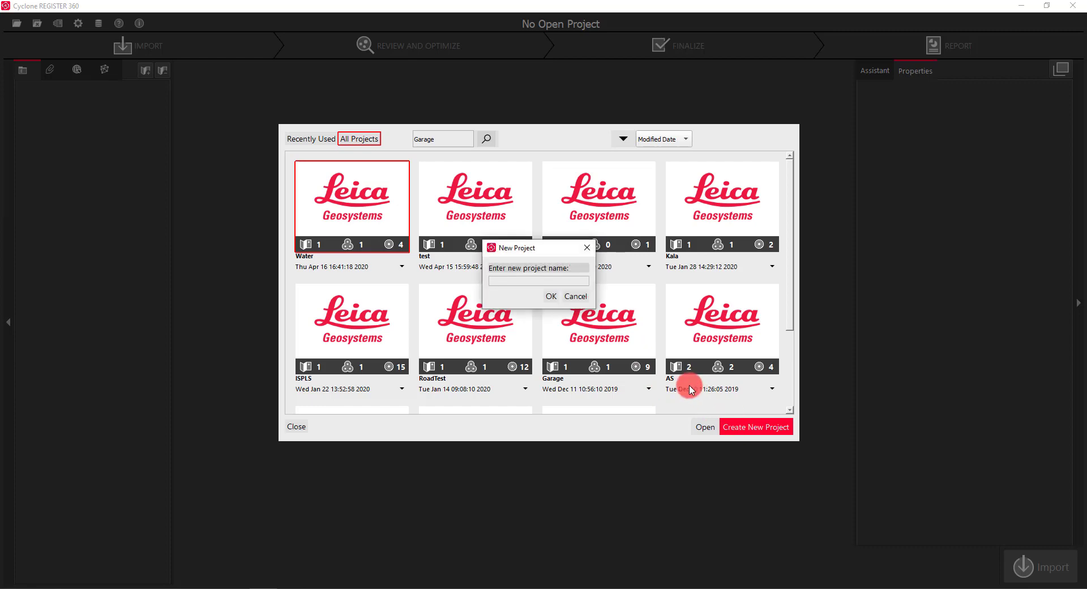
pyautogui.write('Intersection')
pyautogui.click(551, 296)
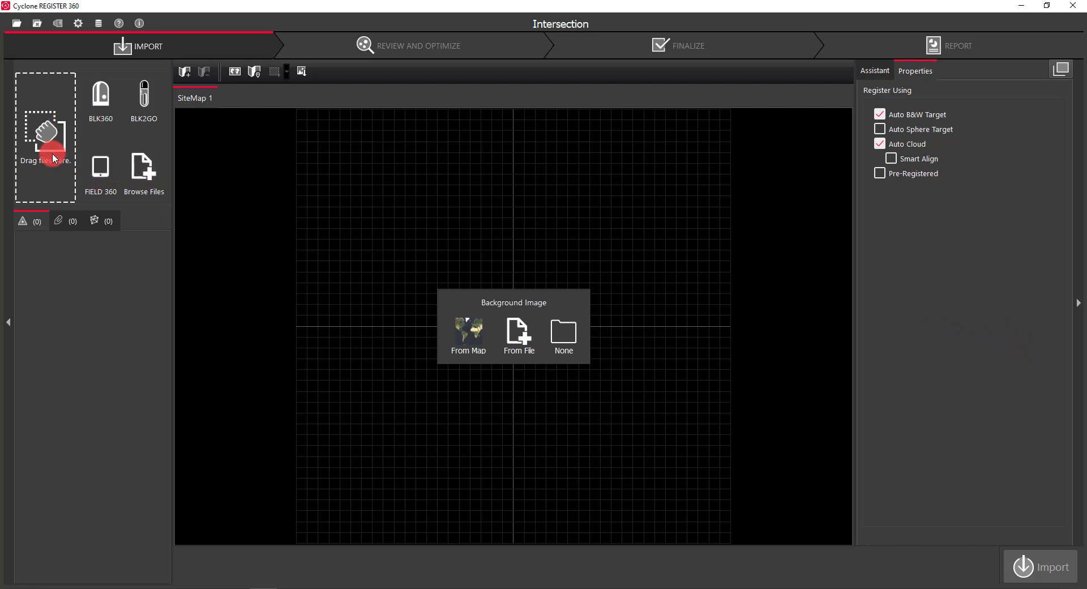
# Try the Browse Files, BLK360 and FIELD 360 import options.
pyautogui.click(143, 165)
pyautogui.click(109, 118)
pyautogui.click(111, 154)
# In Settings, keep Pano Image at 2048 and Import Performance at Fast, then view the Links page.
pyautogui.click(78, 23)
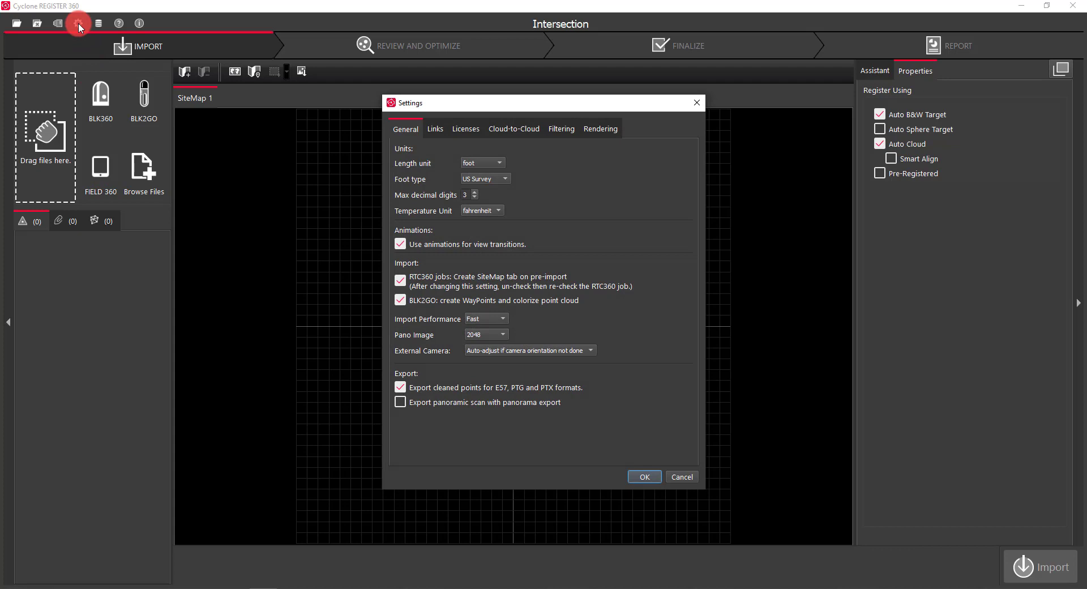
pyautogui.click(468, 103)
pyautogui.click(405, 139)
pyautogui.click(494, 334)
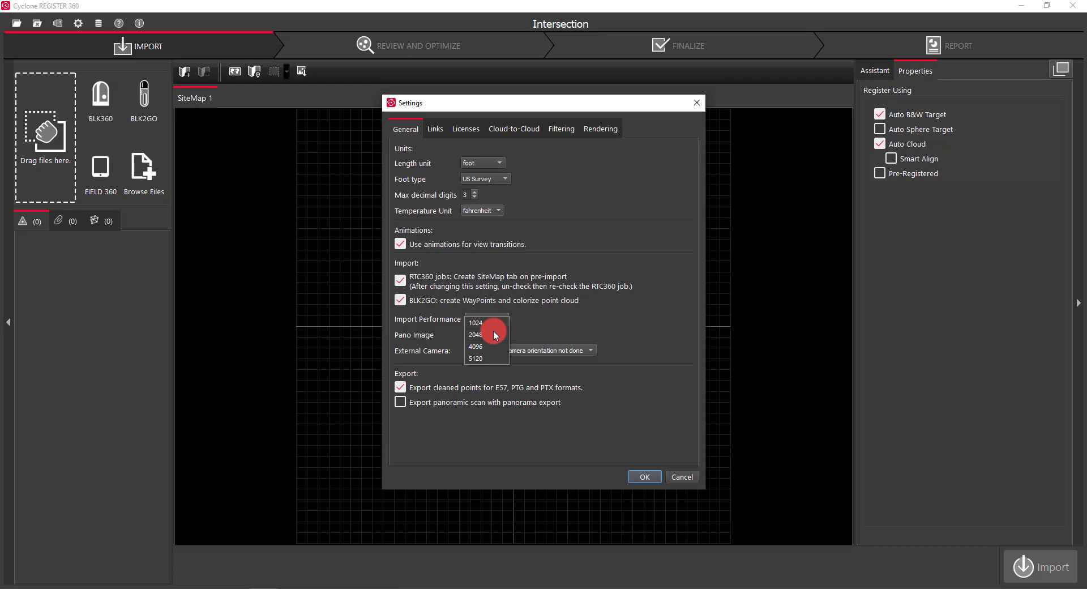
pyautogui.click(493, 334)
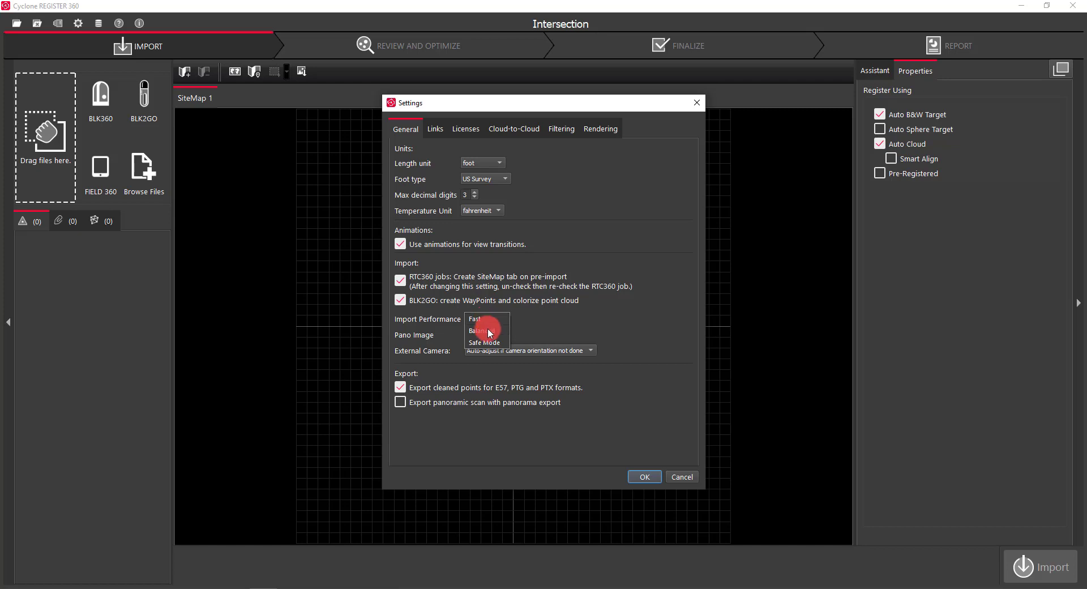
pyautogui.click(455, 373)
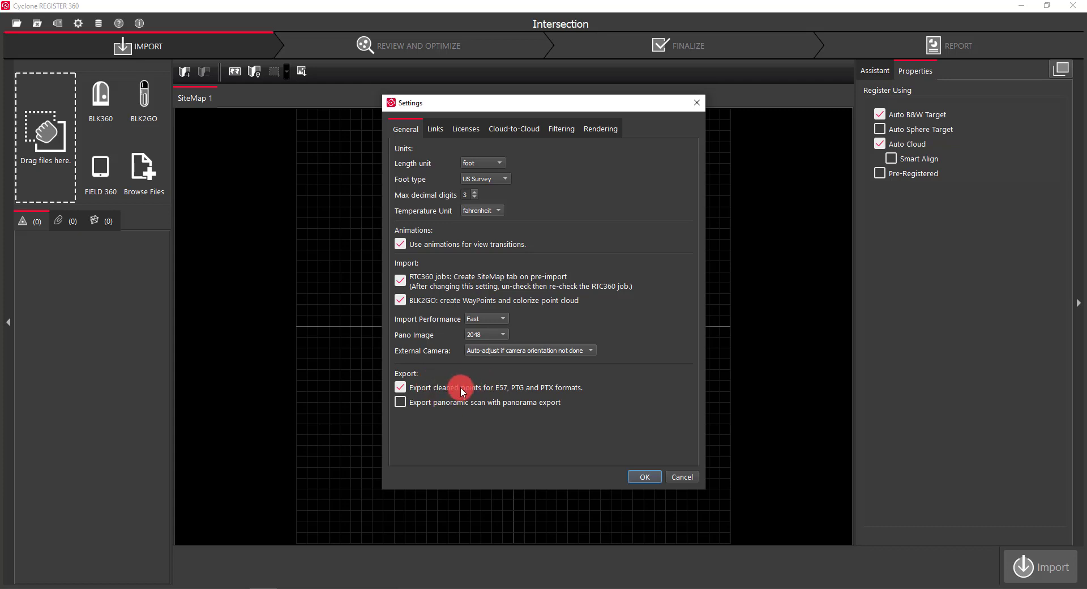
pyautogui.click(435, 128)
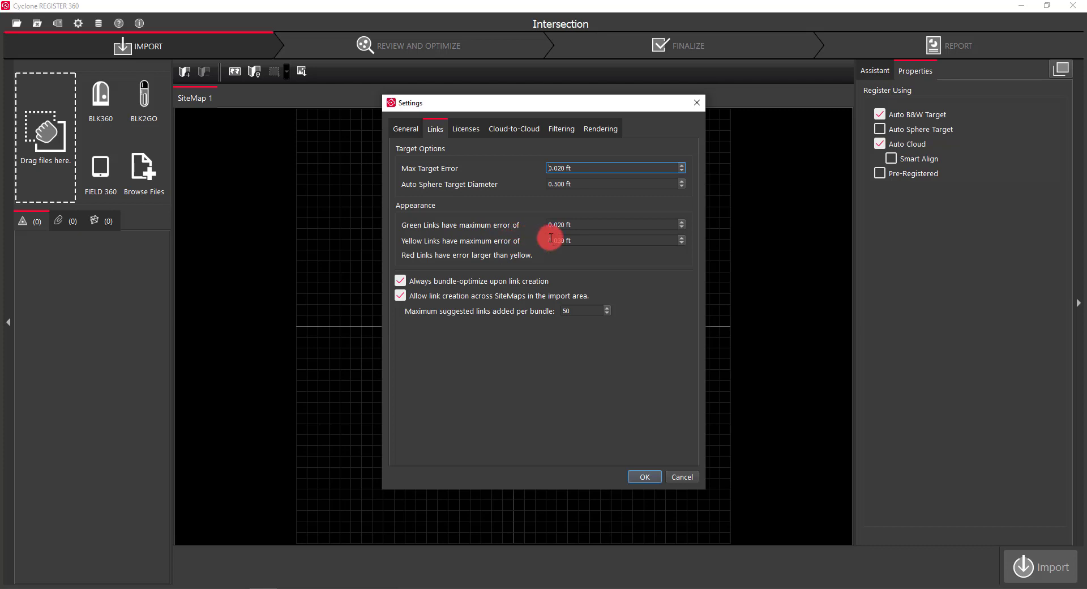
# Review the Licenses, Cloud-to-Cloud and Filtering settings, dismissing an error, and close Settings with OK.
pyautogui.click(464, 129)
pyautogui.click(630, 311)
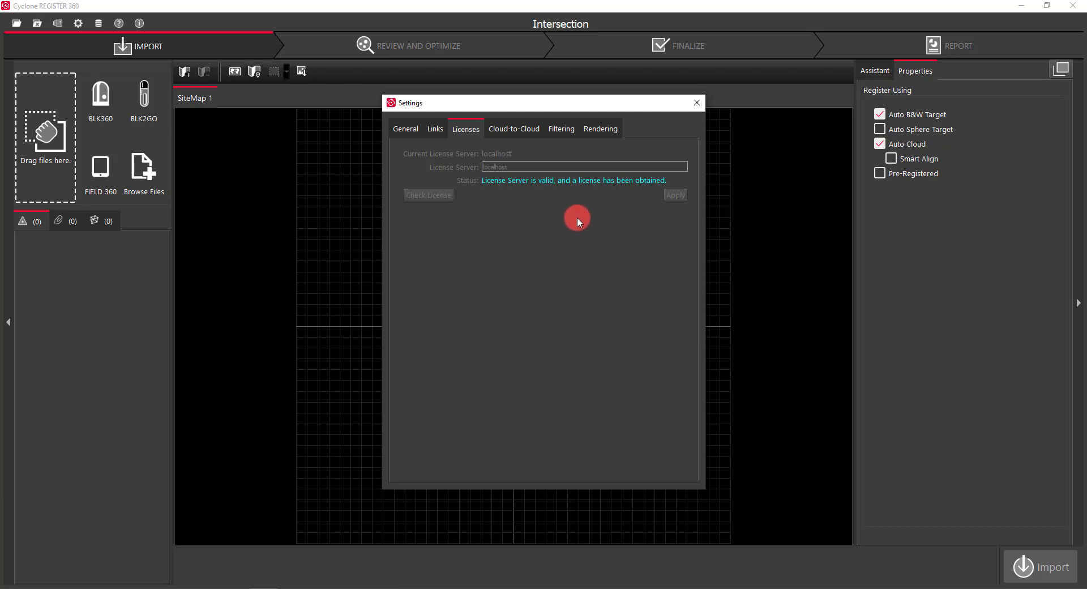
pyautogui.click(515, 130)
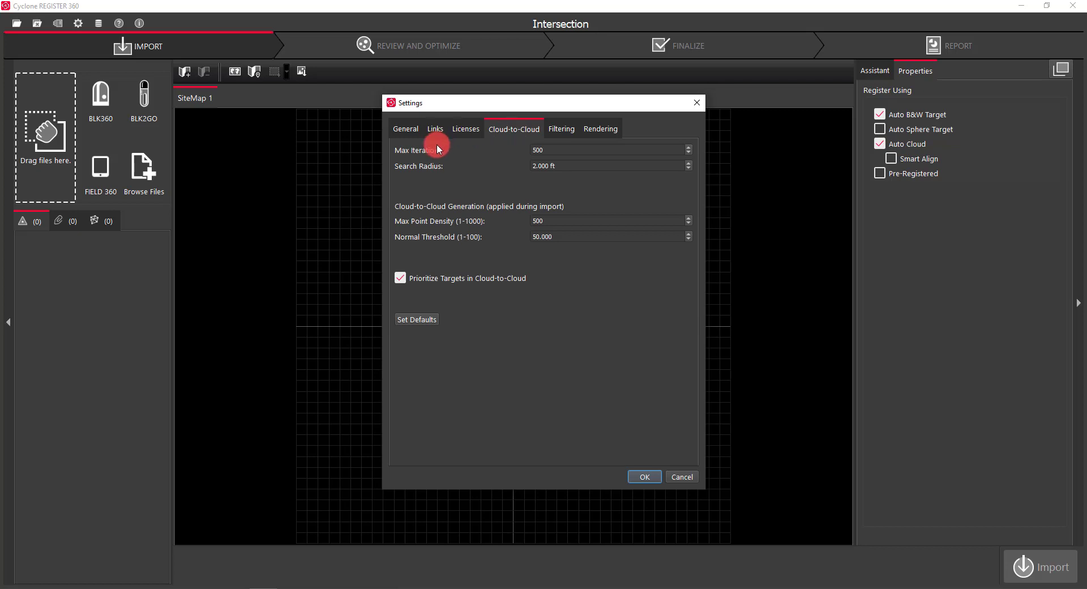
pyautogui.click(562, 129)
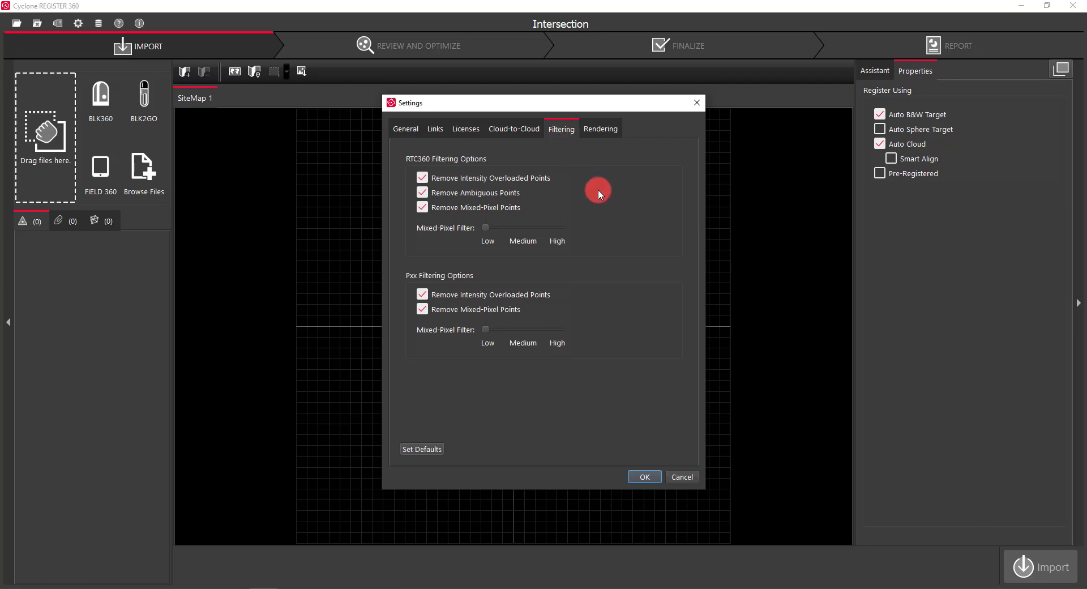
pyautogui.click(645, 477)
# Open the Projects & Storage dialog and move it up and left.
pyautogui.click(98, 23)
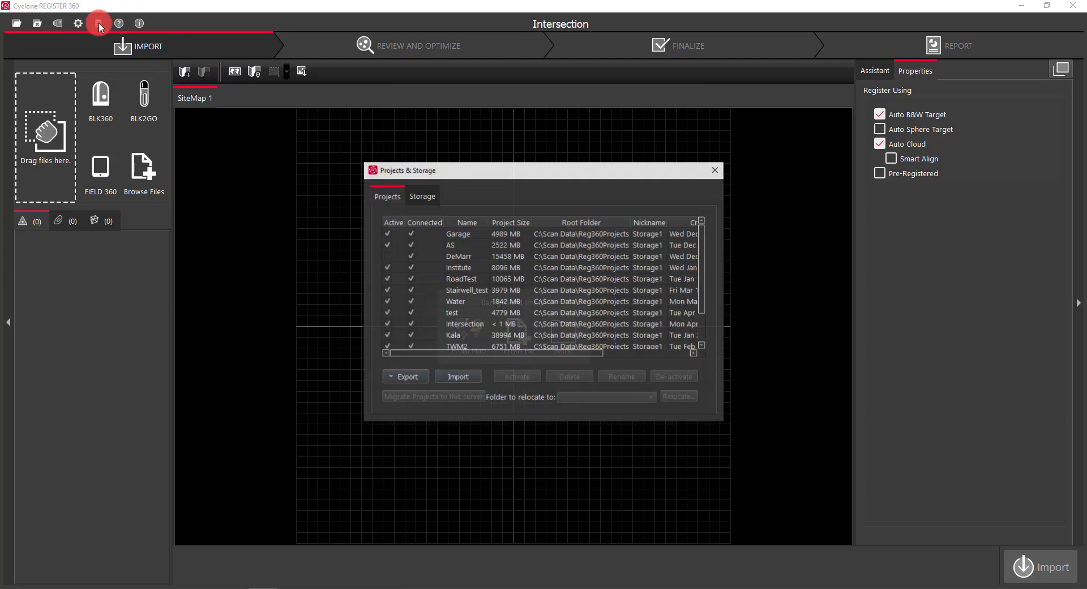
pyautogui.click(550, 165)
pyautogui.moveTo(542, 169); pyautogui.dragTo(526, 147)
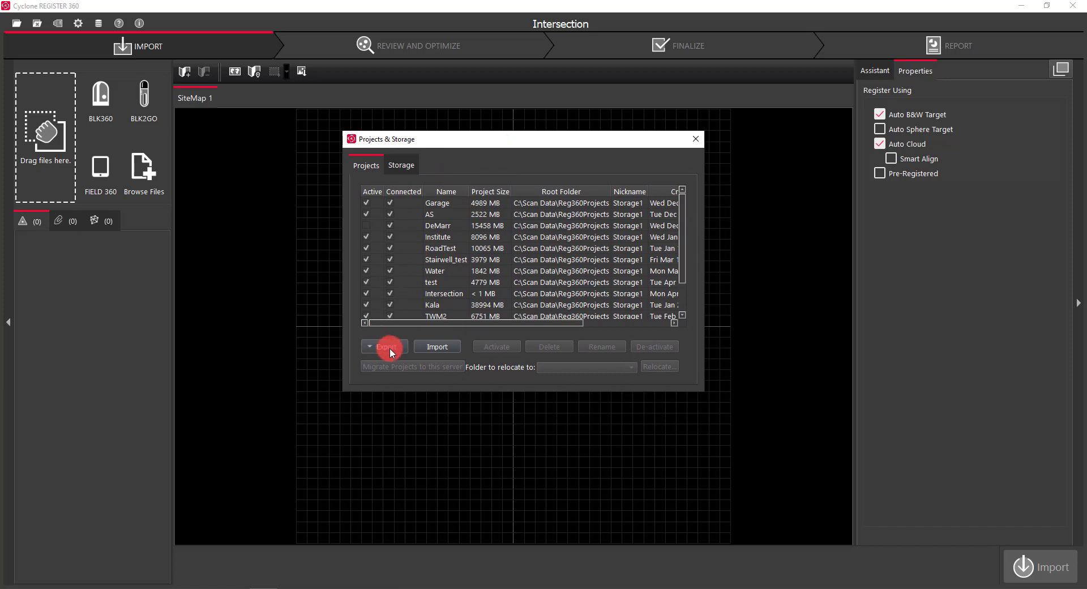
pyautogui.click(436, 231)
# Check Garage's export options, then select Water and start a project archive import.
pyautogui.click(430, 205)
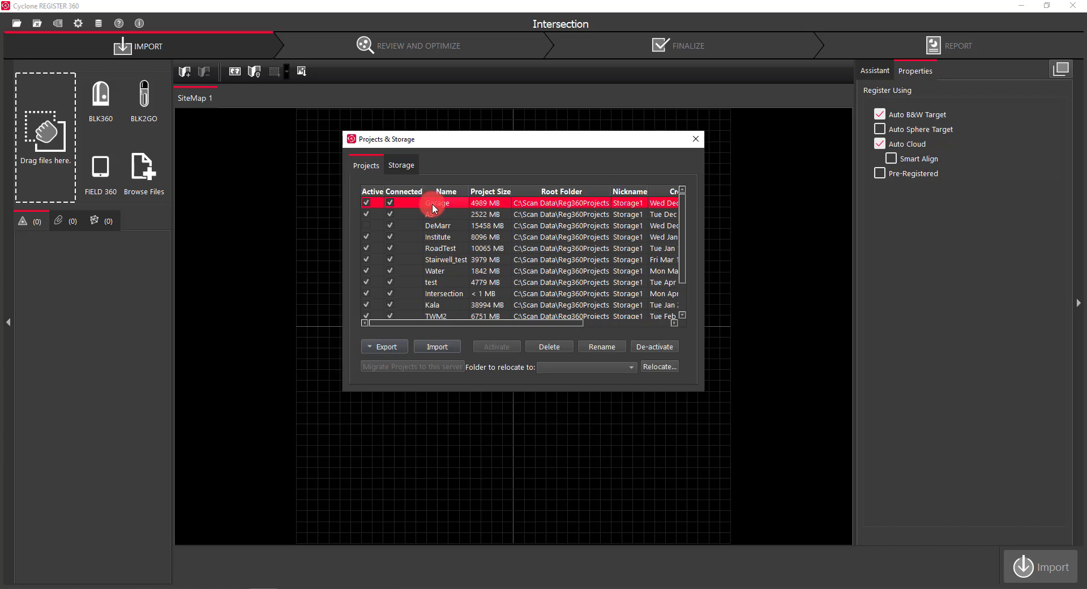
pyautogui.click(371, 348)
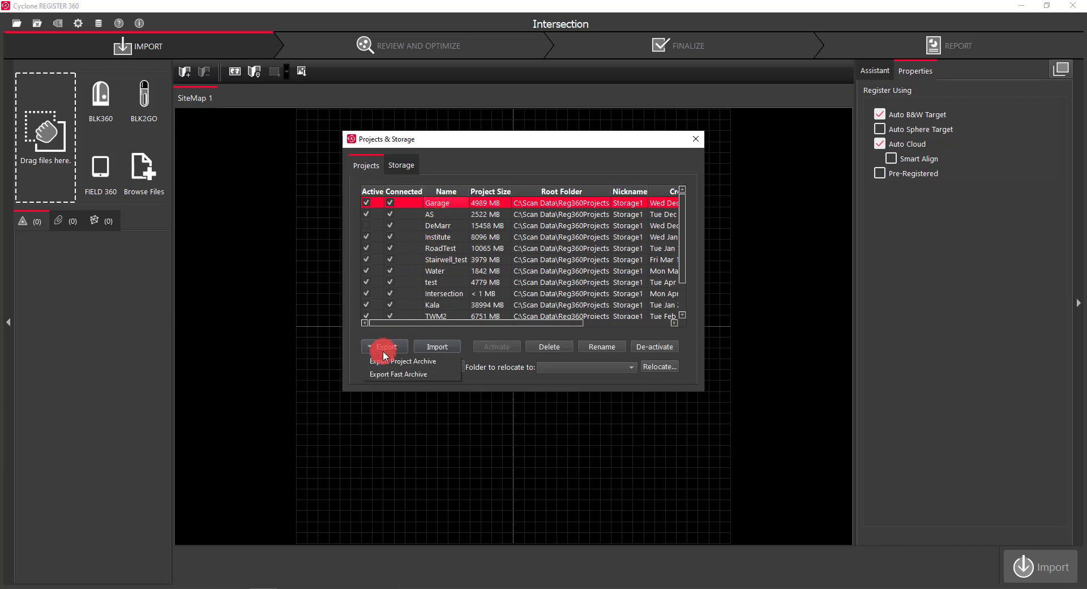
pyautogui.click(478, 274)
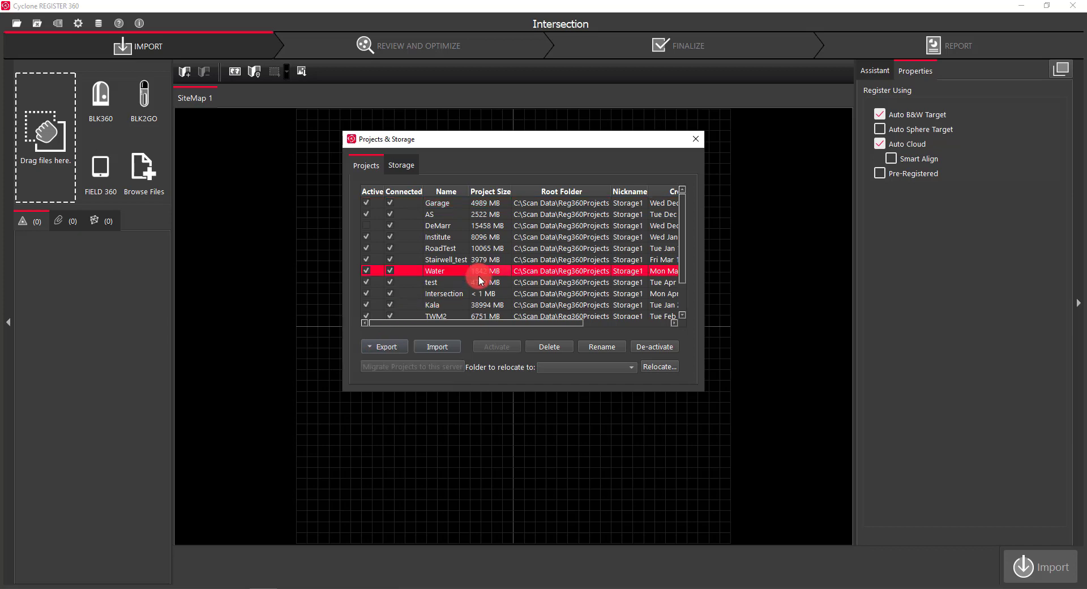
pyautogui.click(428, 348)
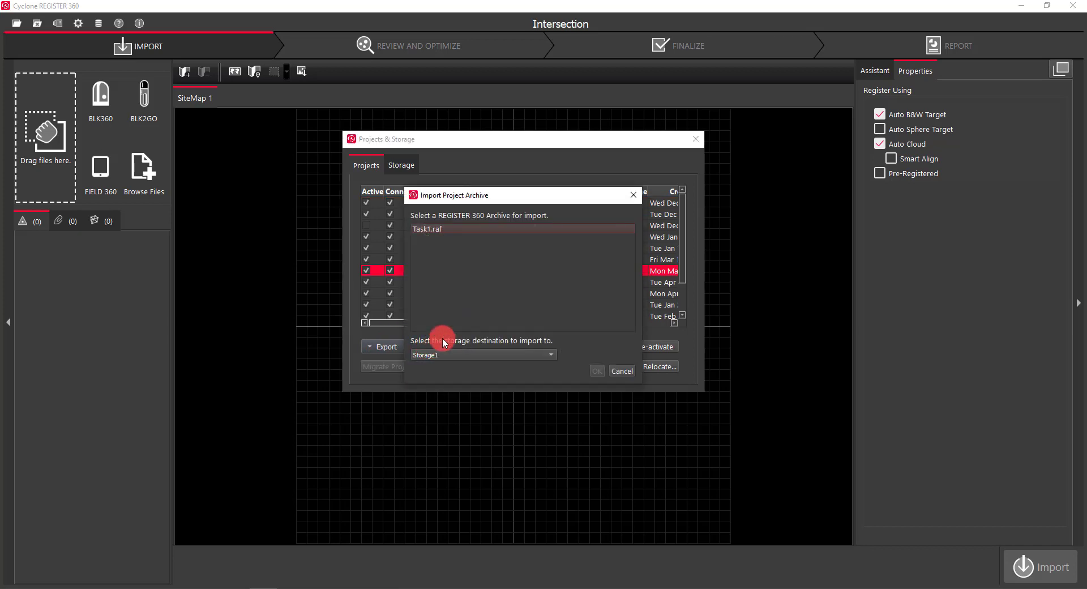
# Cancel the Task1.raf archive import and deactivate the Water project.
pyautogui.click(436, 230)
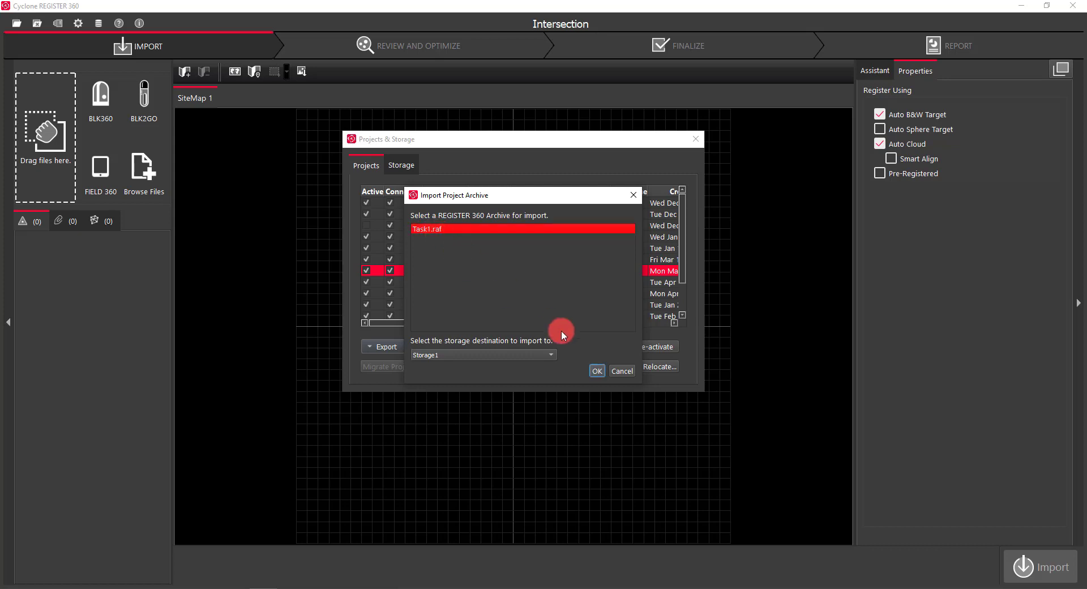
pyautogui.click(626, 370)
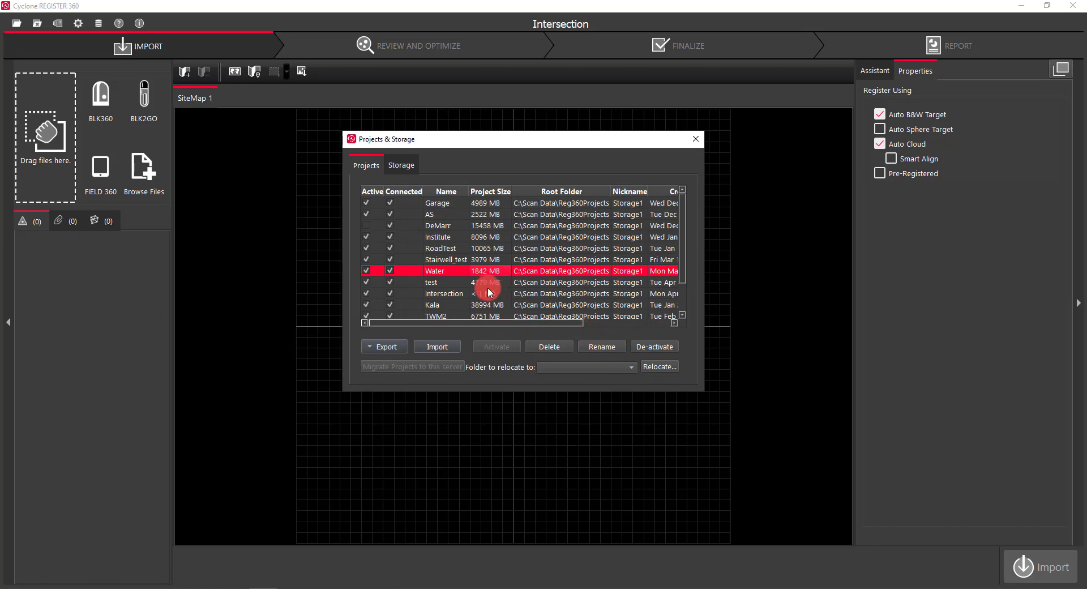
pyautogui.click(440, 226)
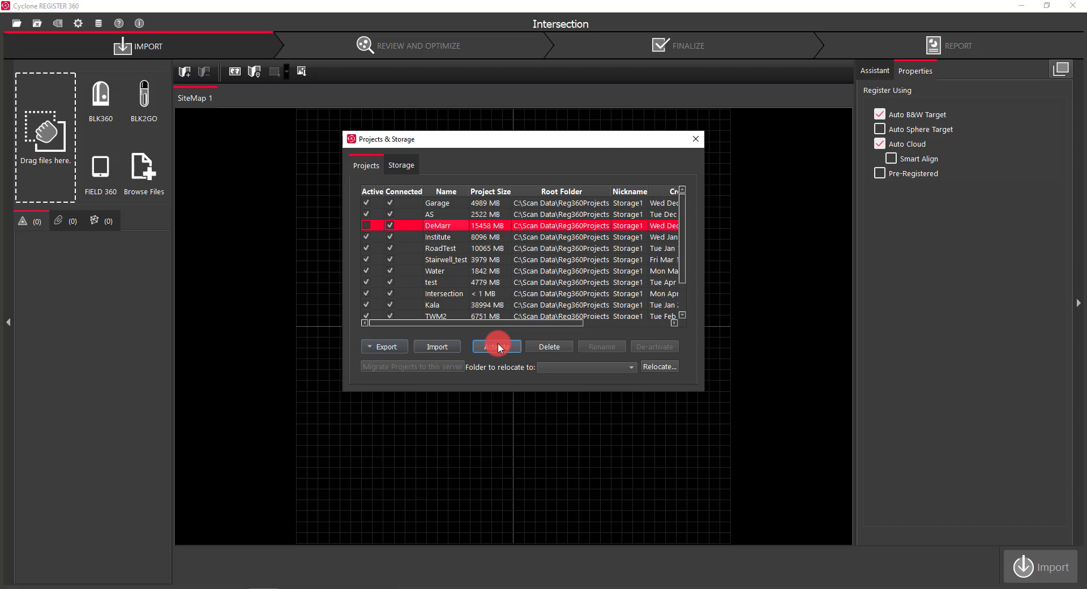
pyautogui.click(451, 271)
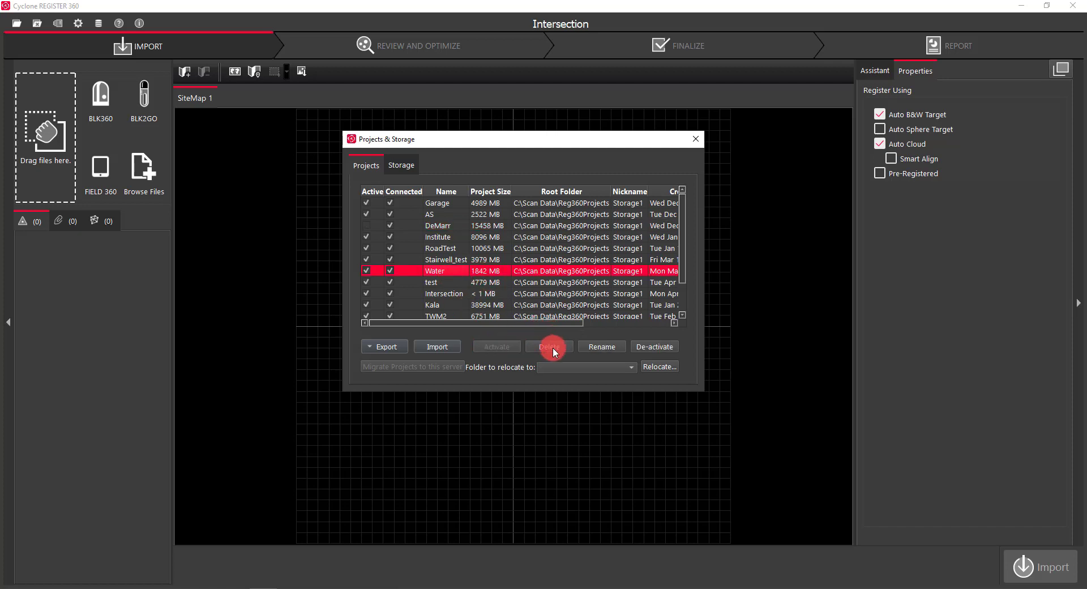
pyautogui.click(650, 346)
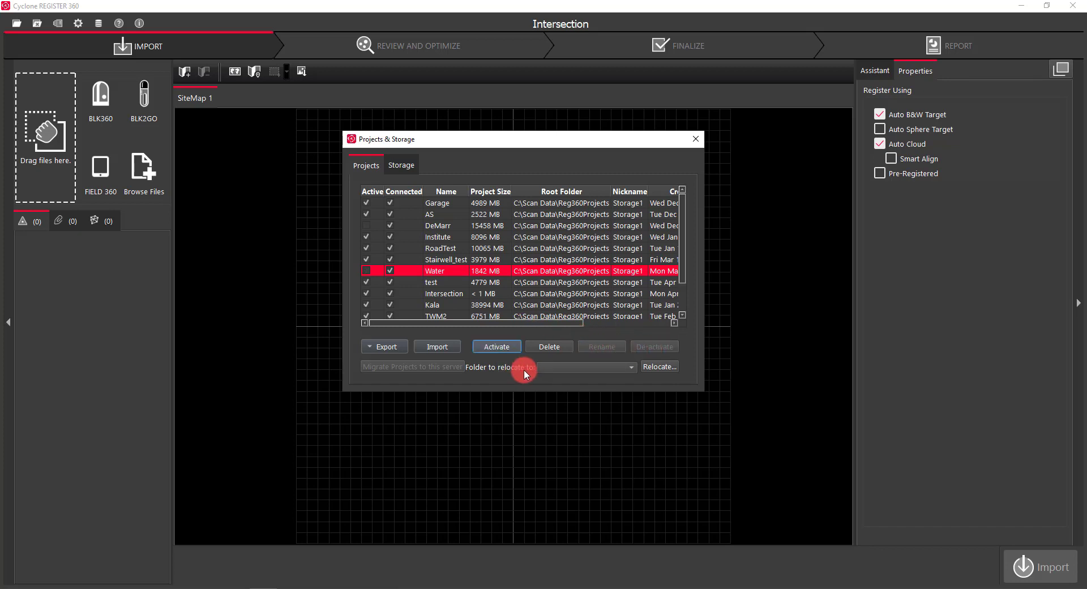
# On the Storage page, select the Storage1 root folder and check the default storage folder list.
pyautogui.click(403, 165)
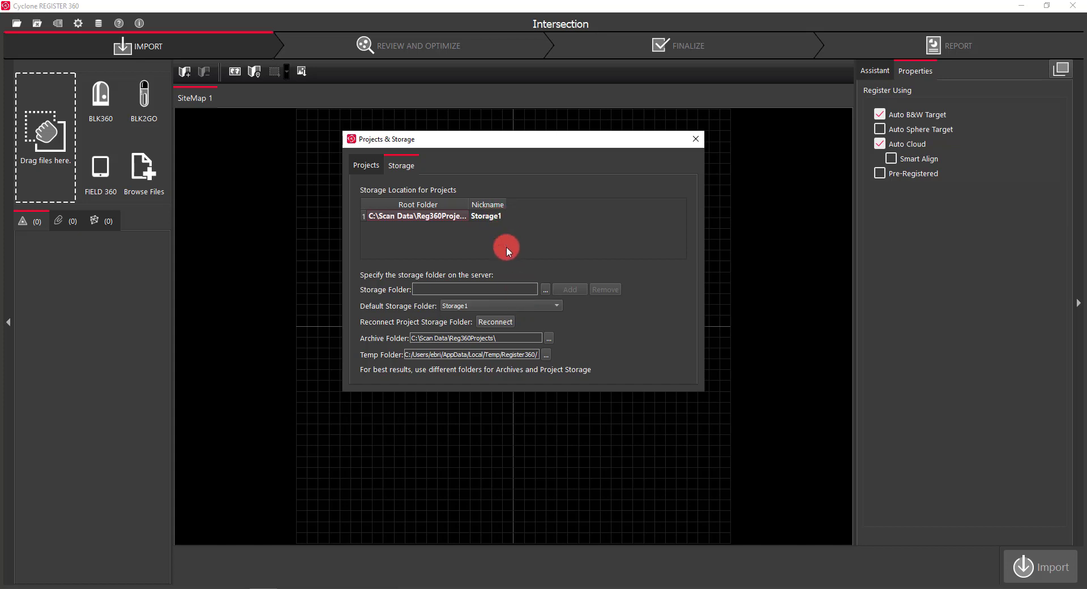
pyautogui.click(435, 218)
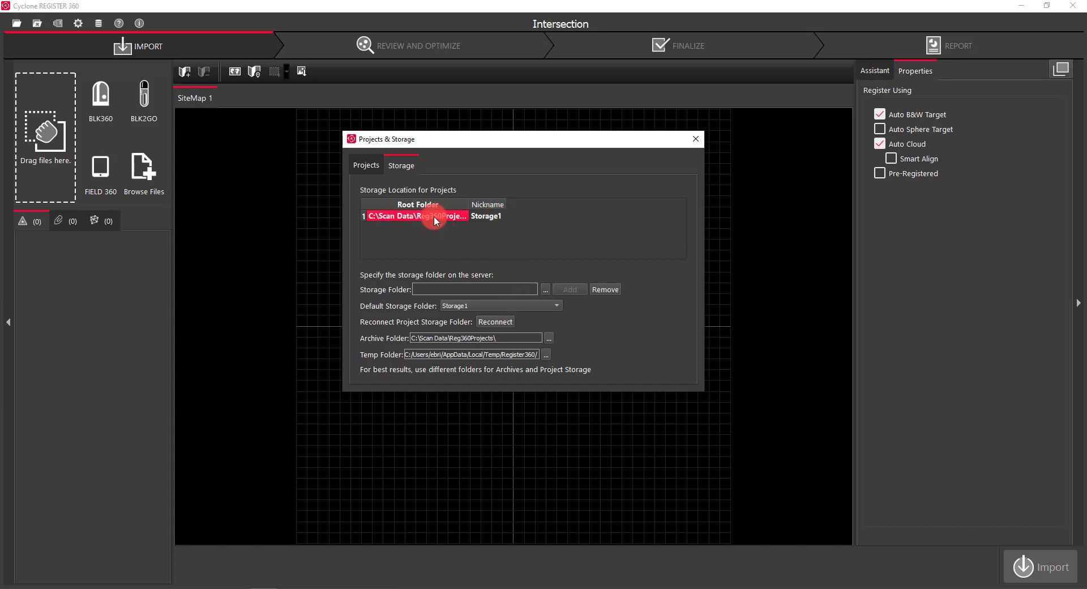
pyautogui.click(512, 306)
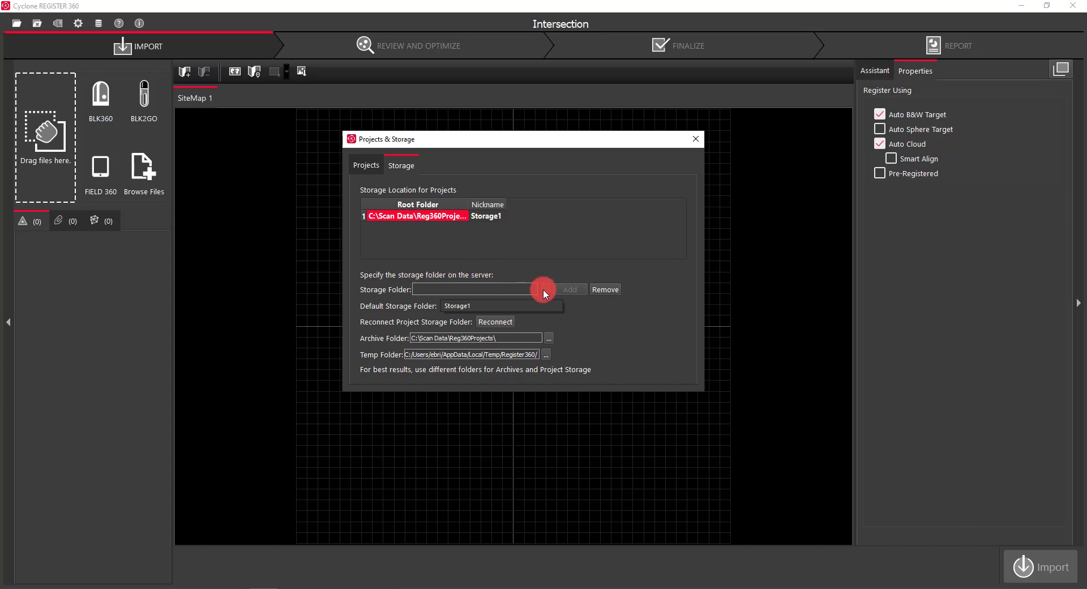
pyautogui.click(600, 311)
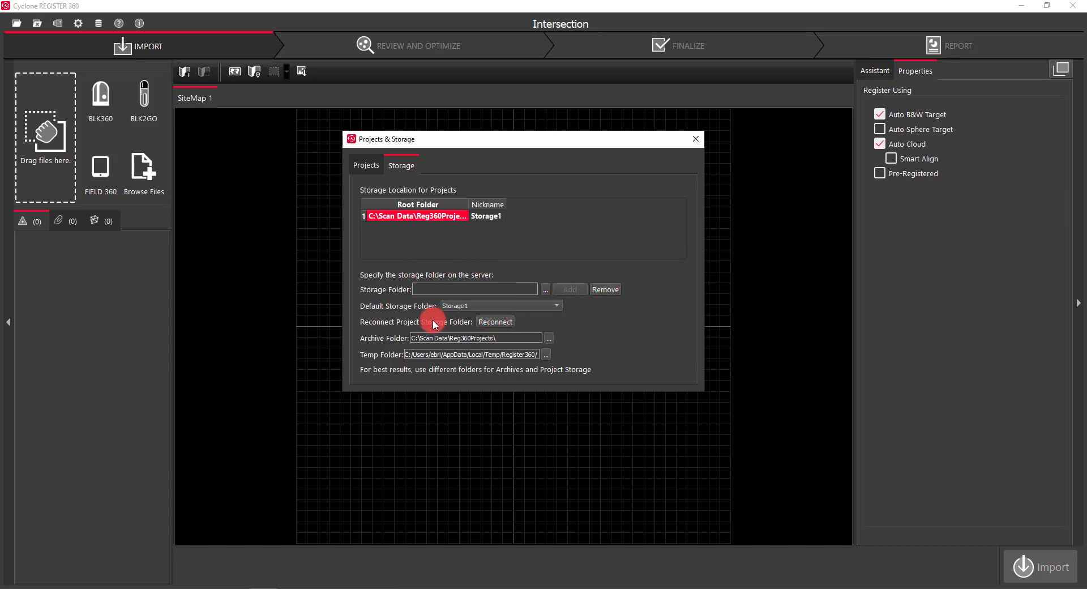
# Reconnect the project storage folder, which connects no additional projects.
pyautogui.click(495, 322)
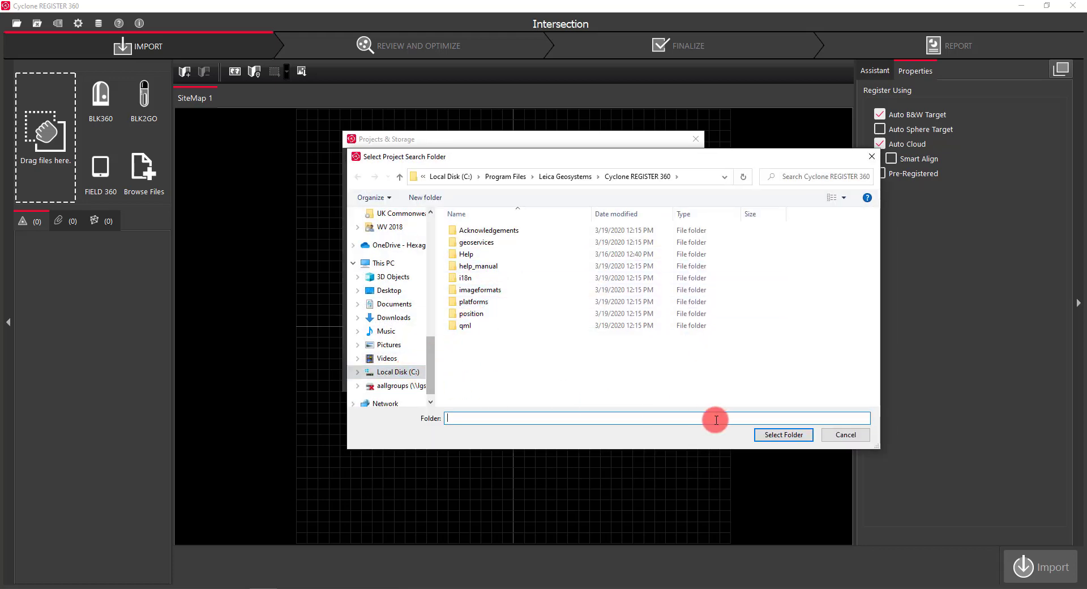
pyautogui.click(784, 435)
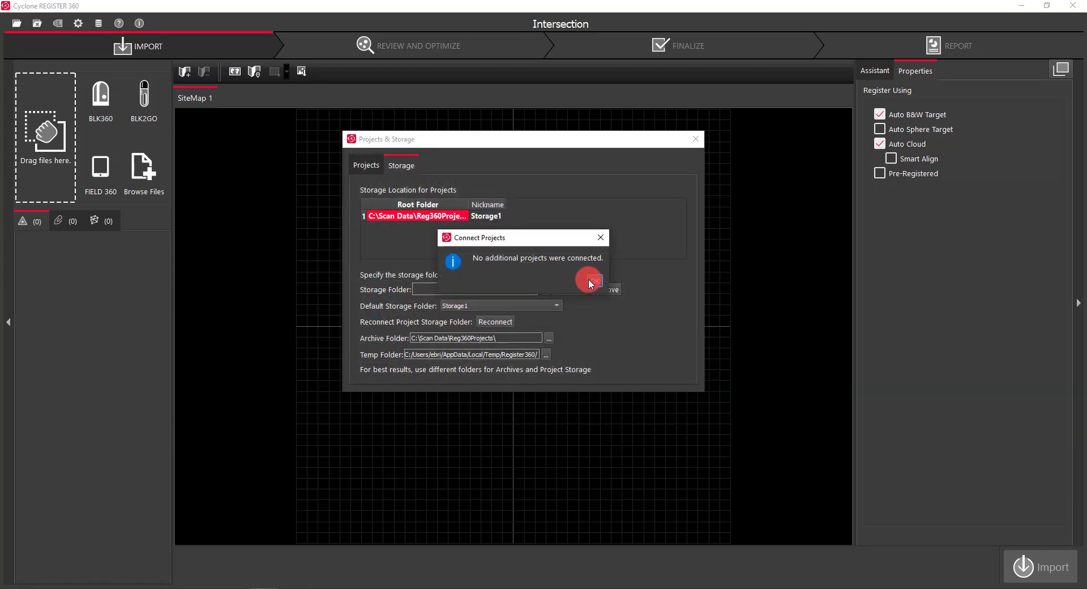
pyautogui.click(594, 279)
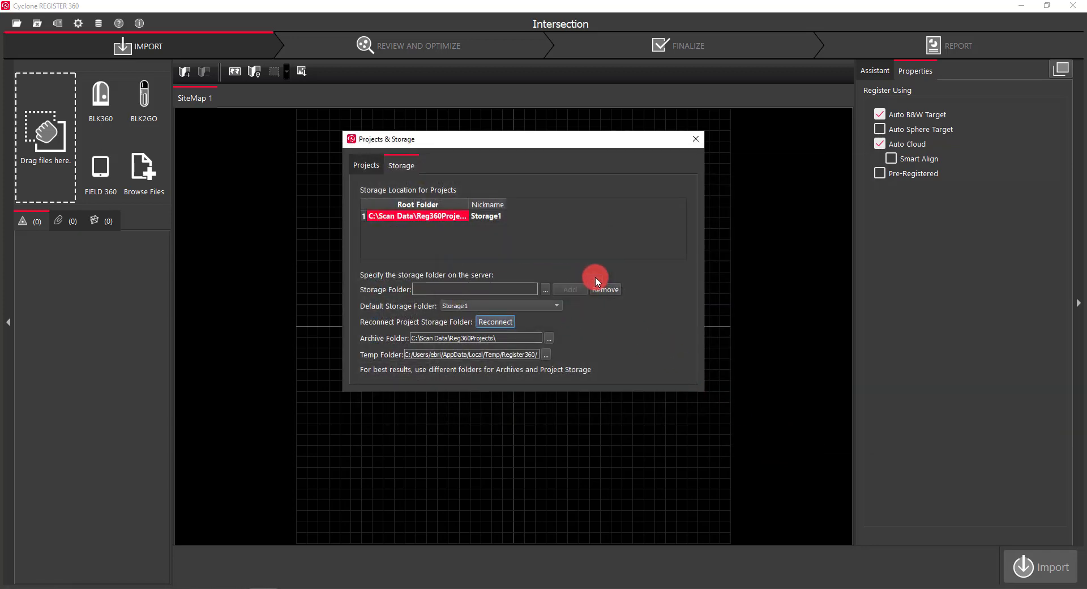